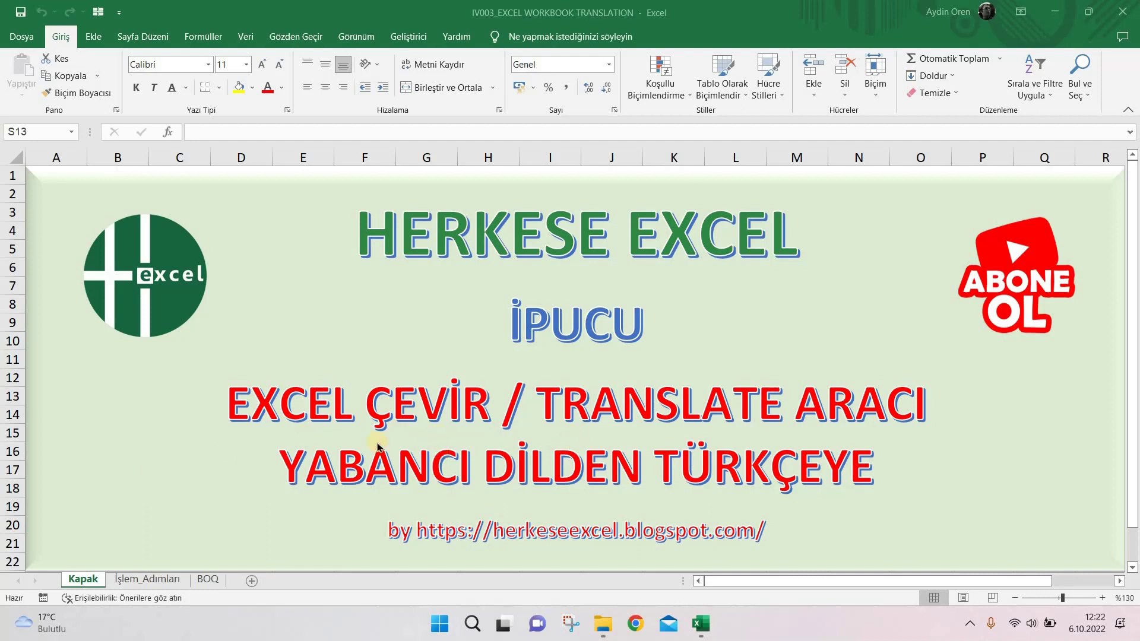
View the İşlem_Adımları sheet of translation steps, then return to the BOQ sheet.
{"action": "left_click", "coordinate": [153, 576]}
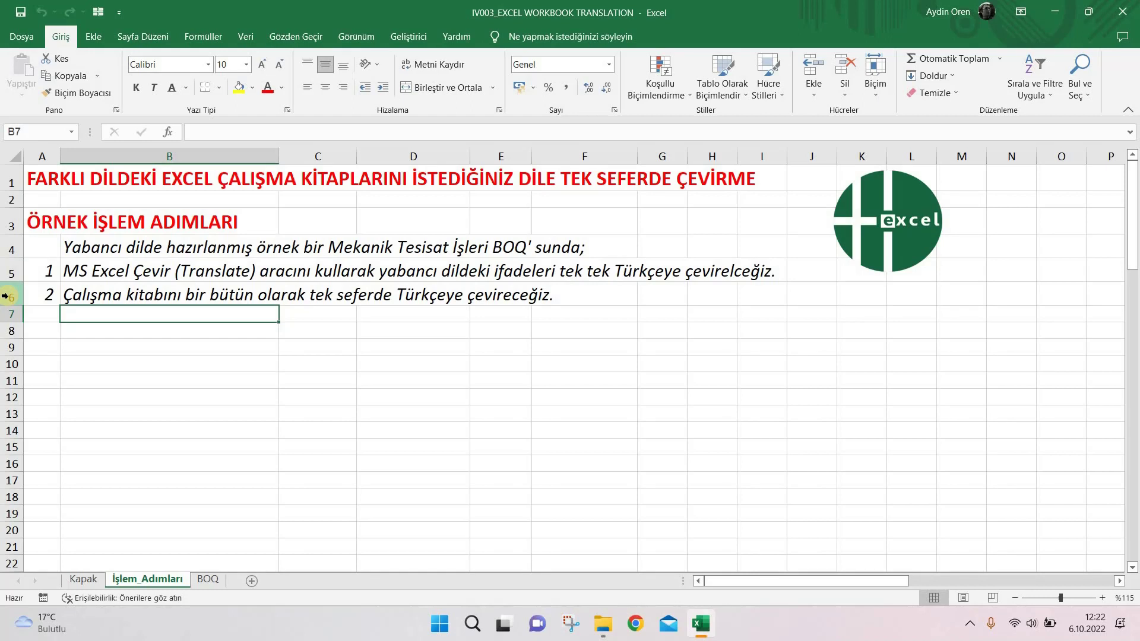
{"action": "left_click", "coordinate": [211, 580]}
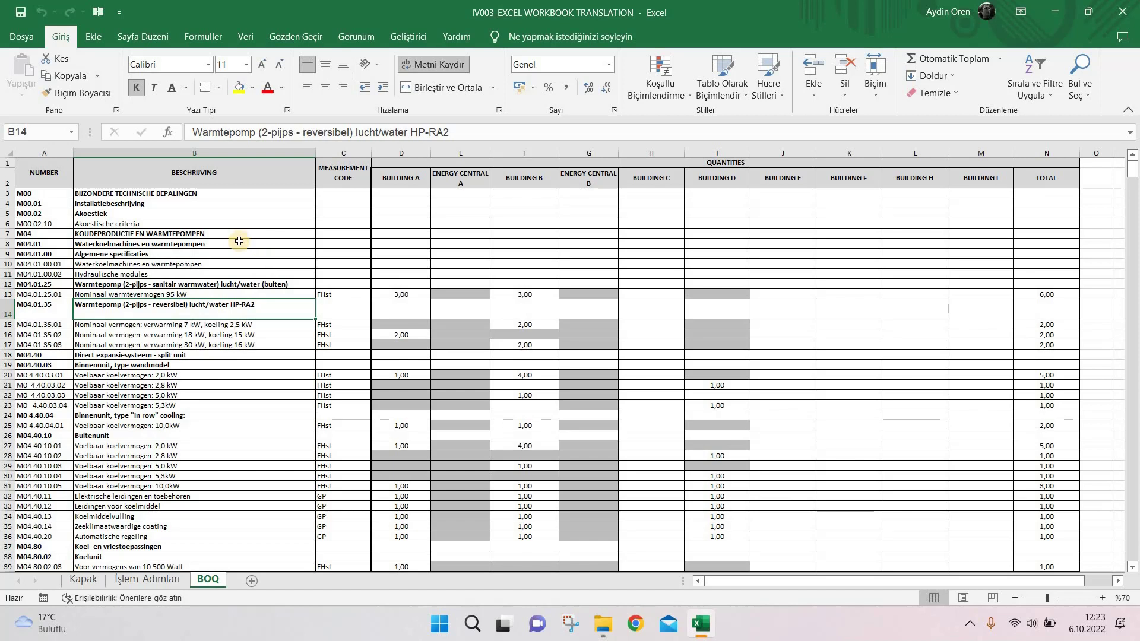
Translate the Dutch heading in cell B3 with the Review tab's Translator.
{"action": "left_click", "coordinate": [298, 42]}
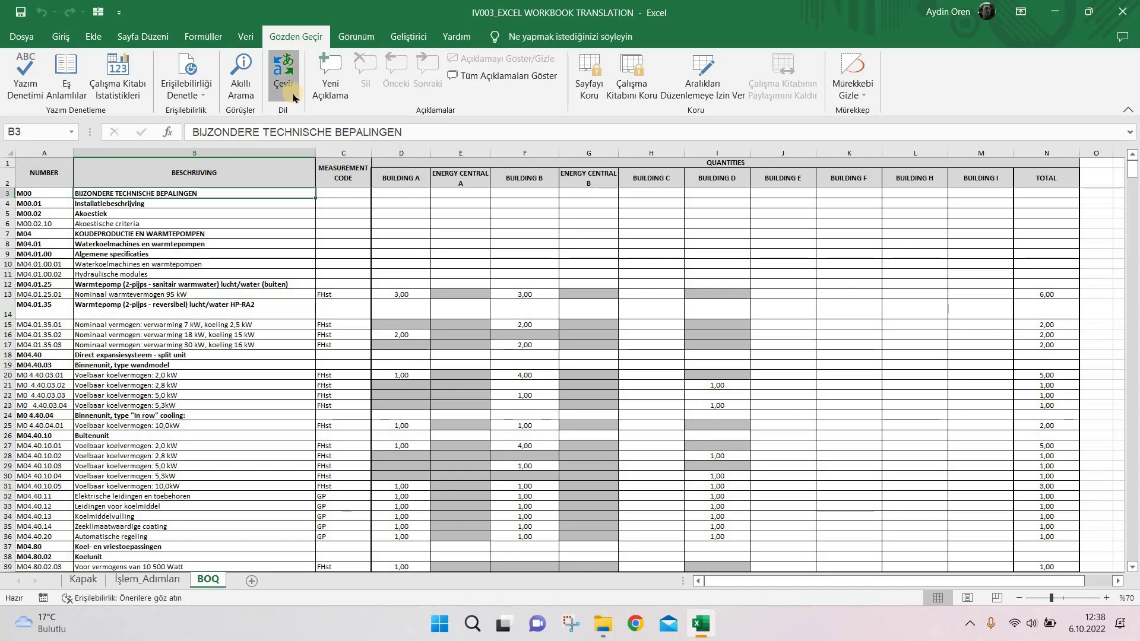
{"action": "left_click", "coordinate": [294, 97]}
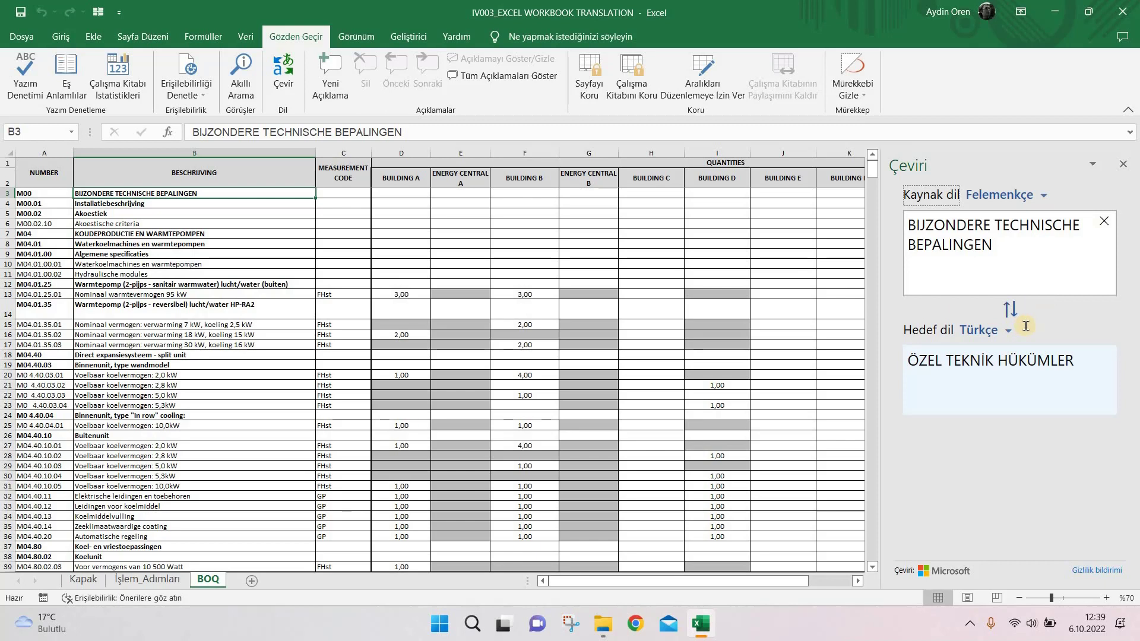
Add 'ÖZEL TEKNİK HÜKÜMLER' as a second line under the Dutch heading in cell B3.
{"action": "left_click", "coordinate": [1041, 275]}
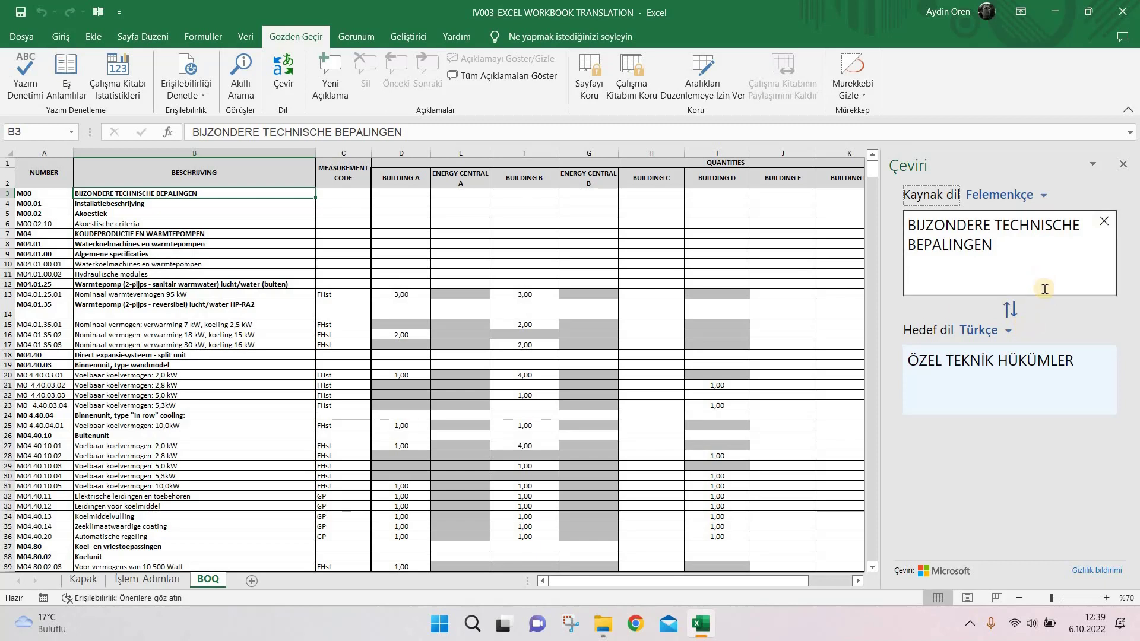
{"action": "left_click_drag", "start_coordinate": [1073, 366], "coordinate": [906, 360]}
{"action": "key", "text": "ctrl+c"}
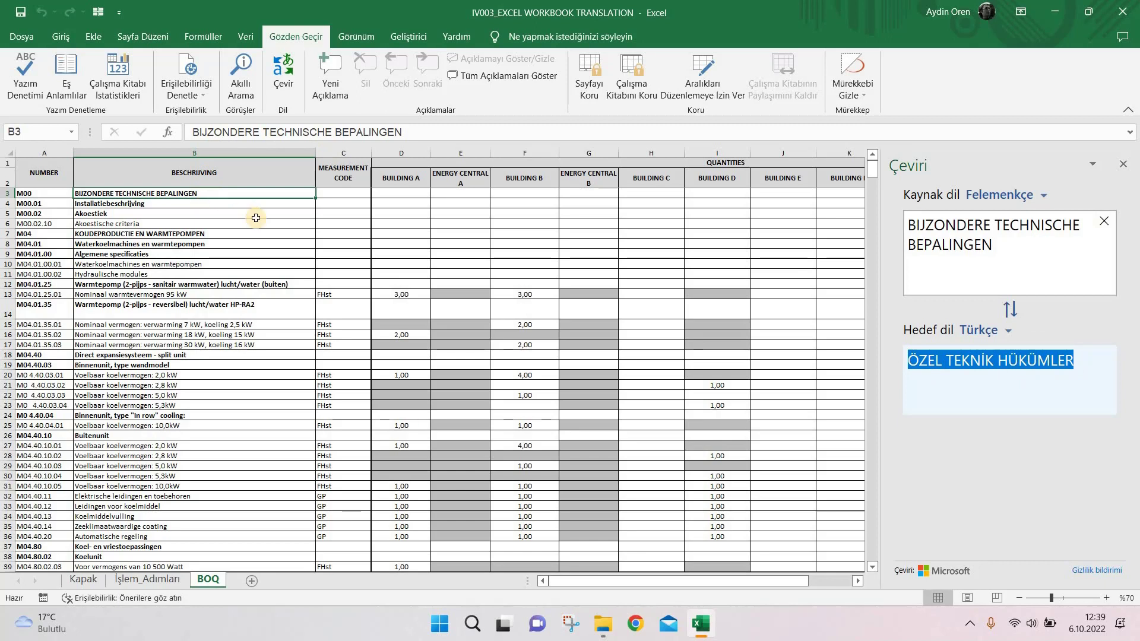
{"action": "key", "text": "F2"}
{"action": "key", "text": "alt+Return"}
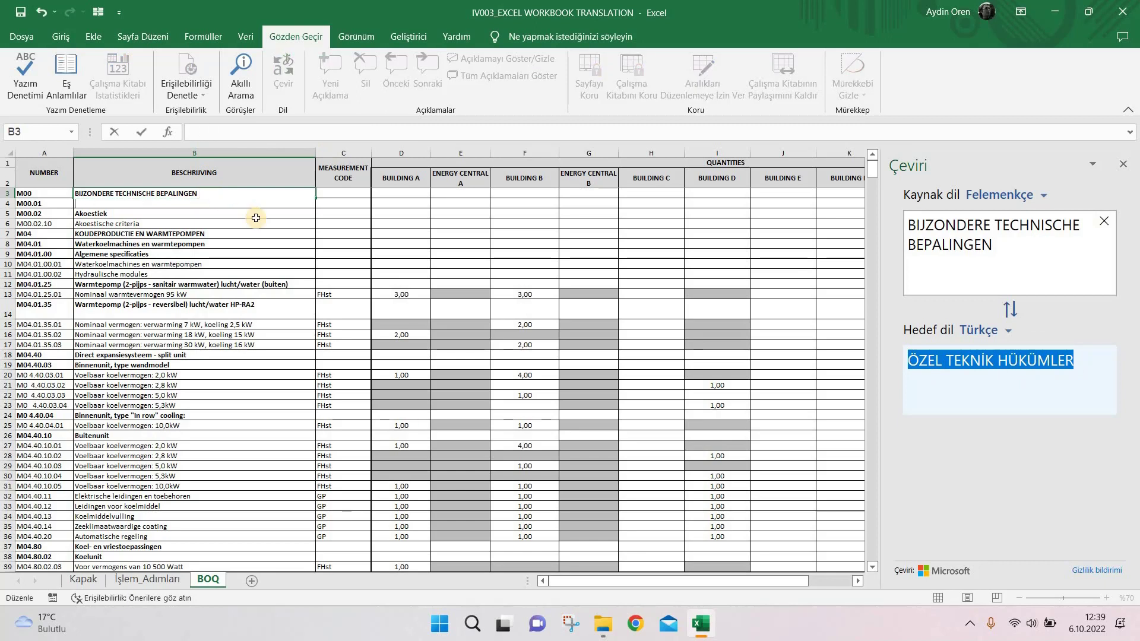
{"action": "key", "text": "ctrl+v"}
{"action": "key", "text": "Return"}
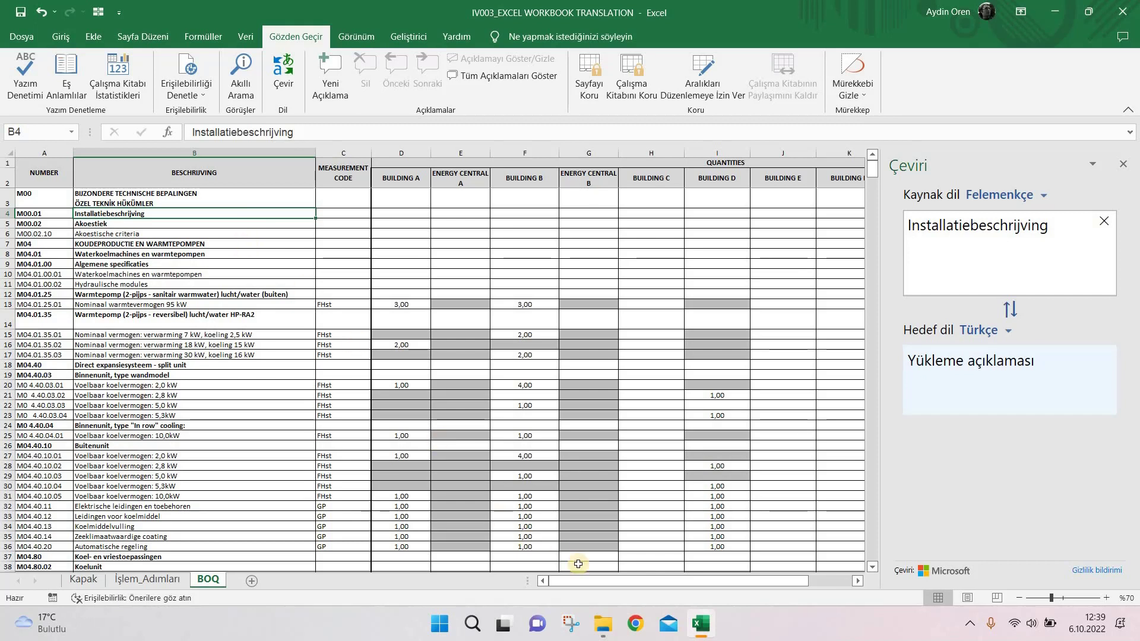
{"action": "left_click", "coordinate": [636, 622]}
Open Google Translate's Documents mode in a maximized browser, with the source language set to Detect Language.
{"action": "left_click", "coordinate": [583, 383]}
{"action": "left_click", "coordinate": [948, 21]}
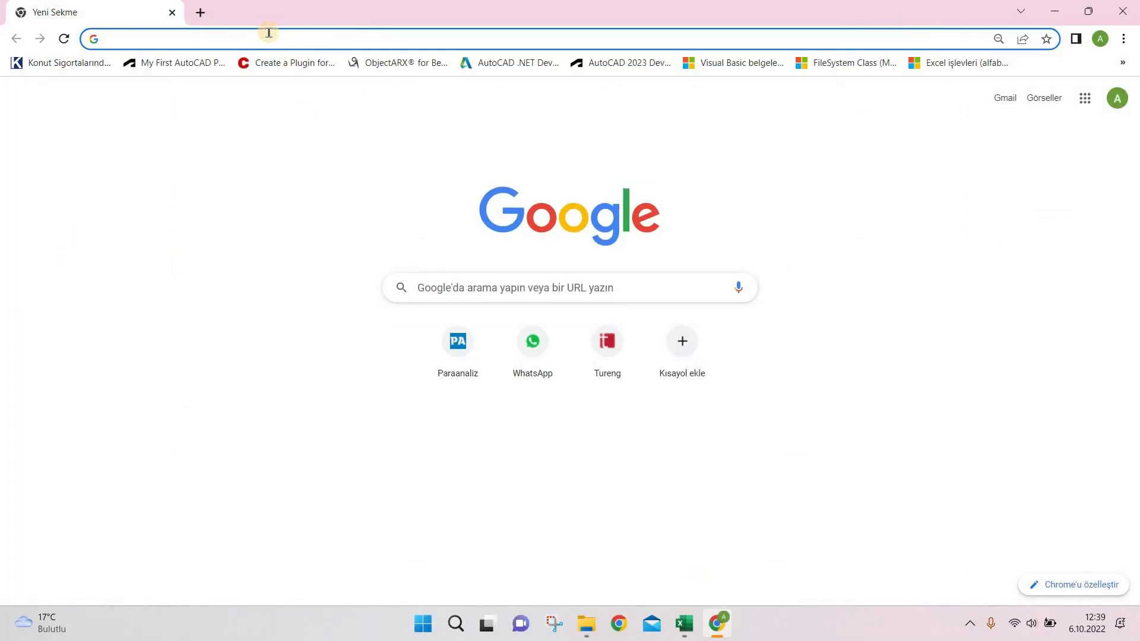
{"action": "type", "text": "t"}
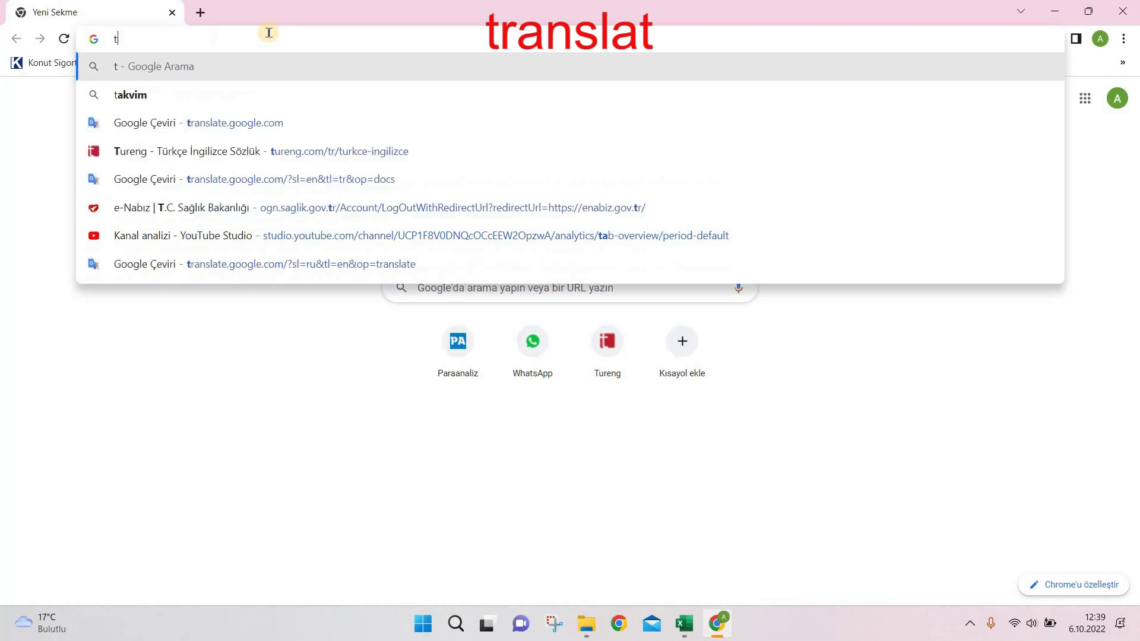
{"action": "type", "text": "ranslate.google.com"}
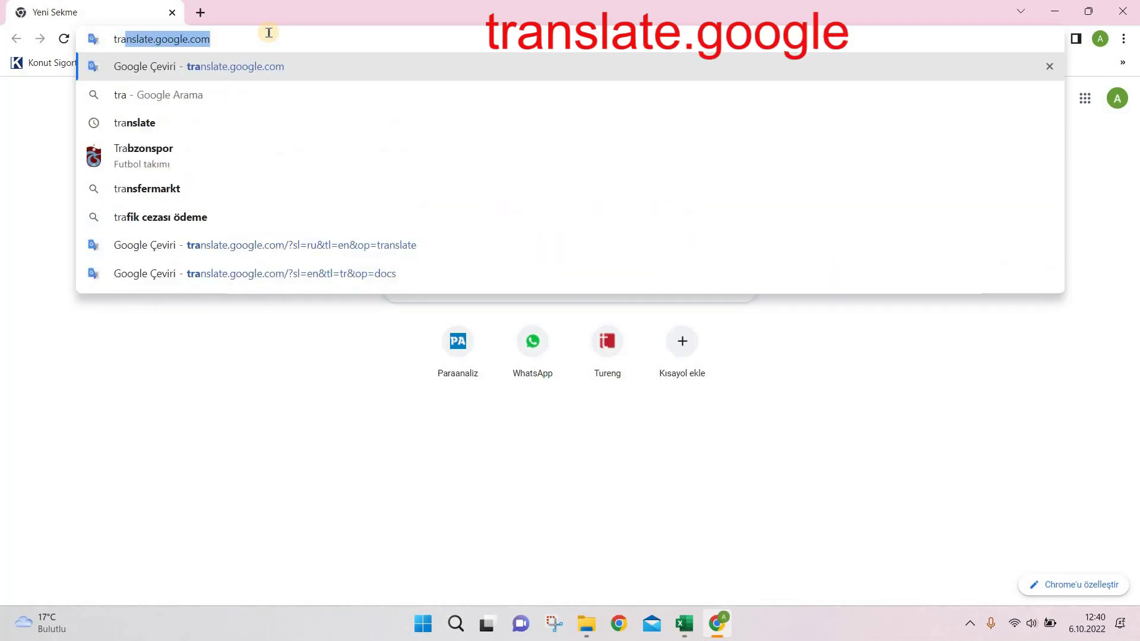
{"action": "key", "text": "Return"}
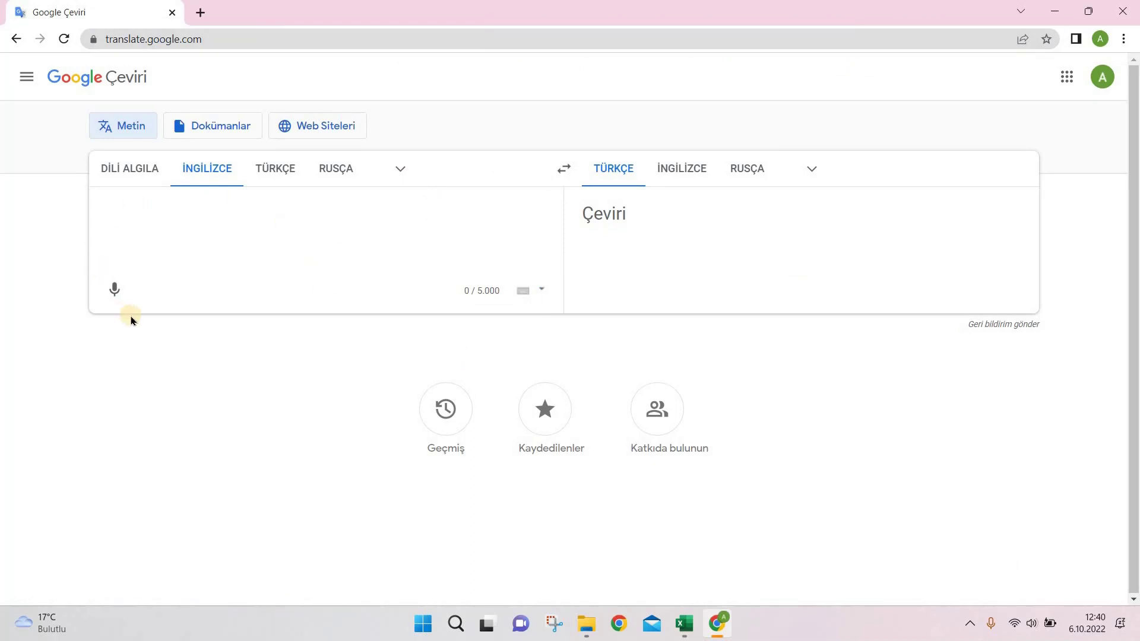
{"action": "left_click", "coordinate": [228, 135]}
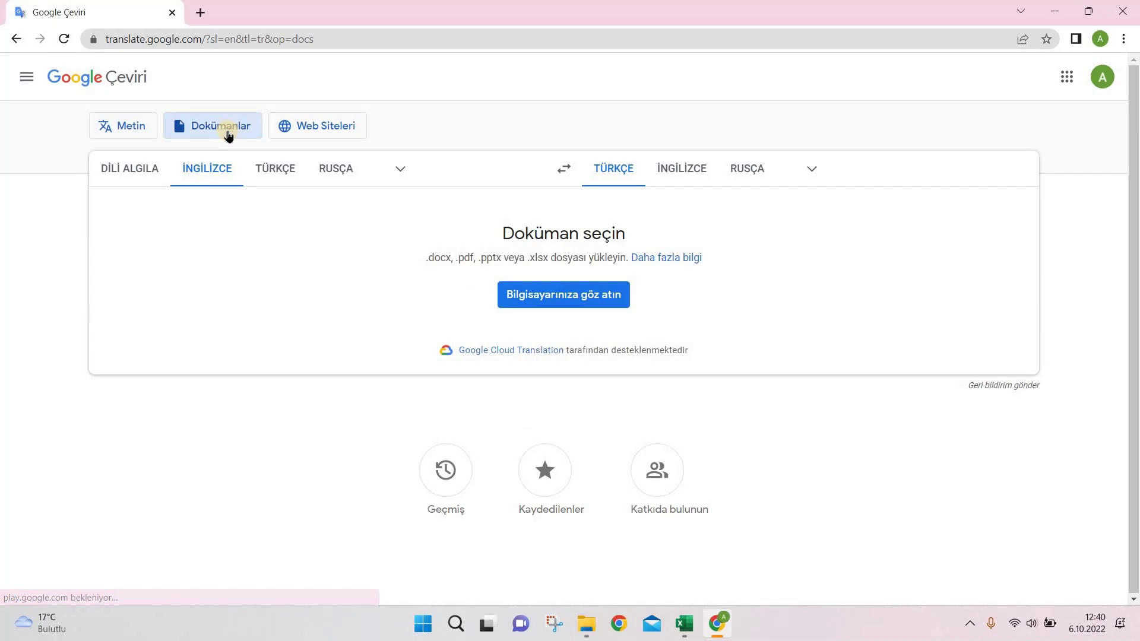
{"action": "left_click", "coordinate": [113, 168]}
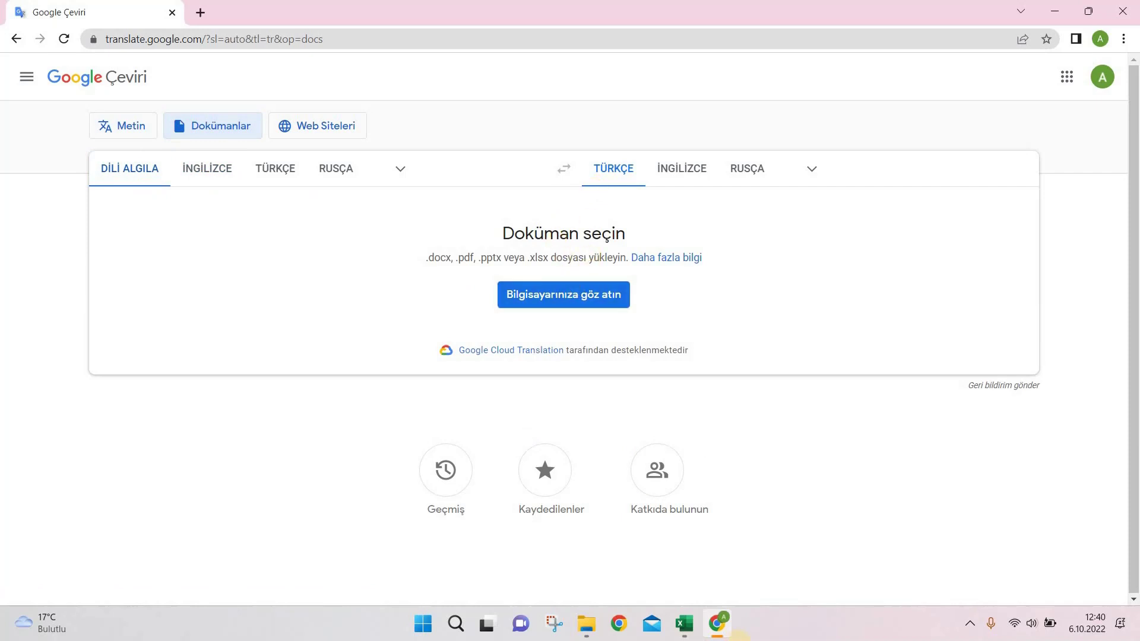
Close the Excel workbook without saving changes.
{"action": "left_click", "coordinate": [683, 624]}
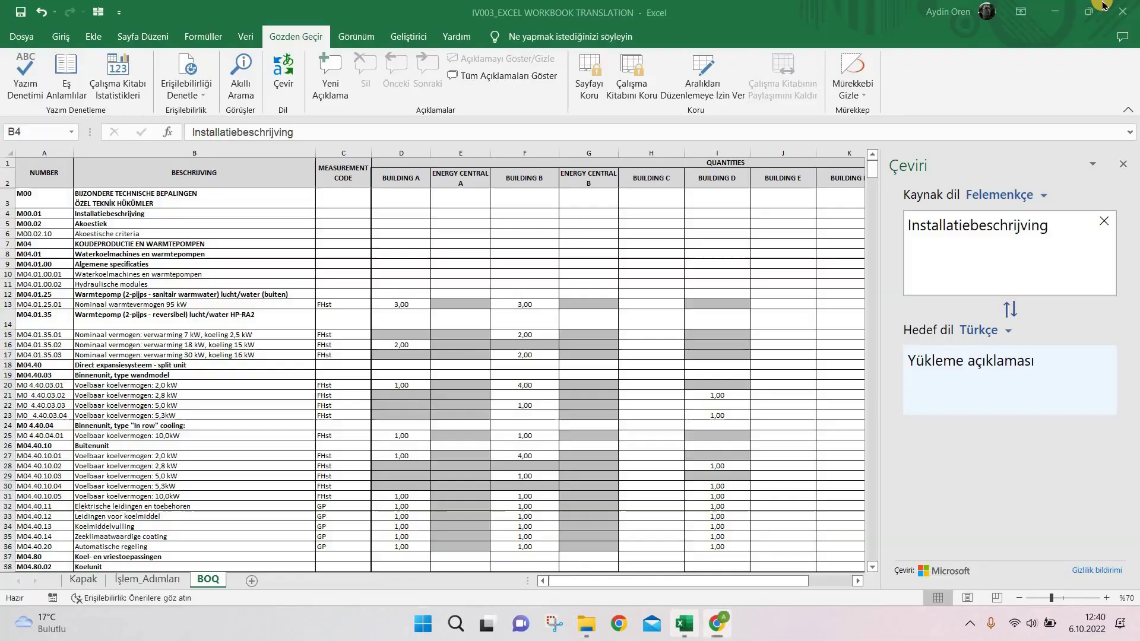
{"action": "left_click", "coordinate": [1122, 9]}
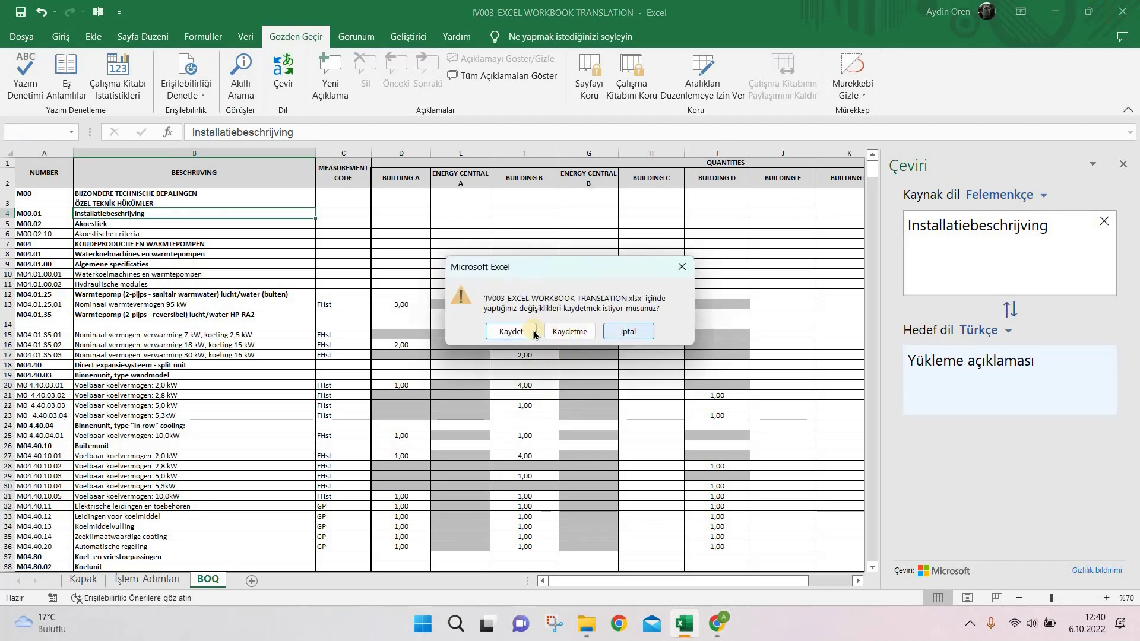
{"action": "left_click", "coordinate": [571, 330]}
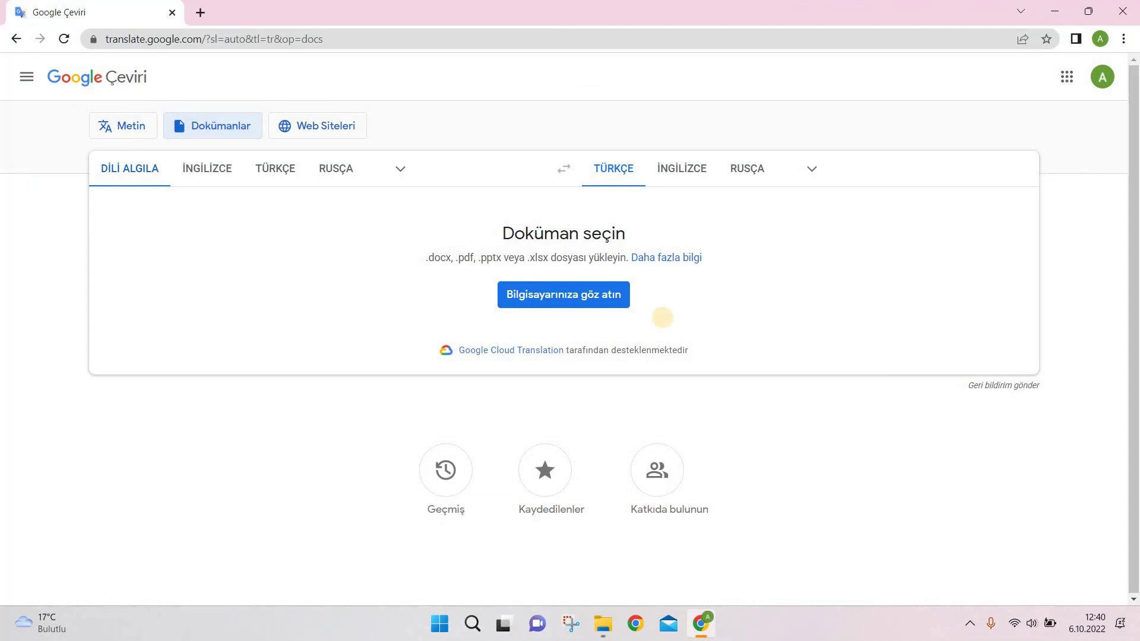
Upload IV003_EXCEL WORKBOOK TRANSLATION.xlsx and translate it into Turkish.
{"action": "left_click", "coordinate": [596, 299]}
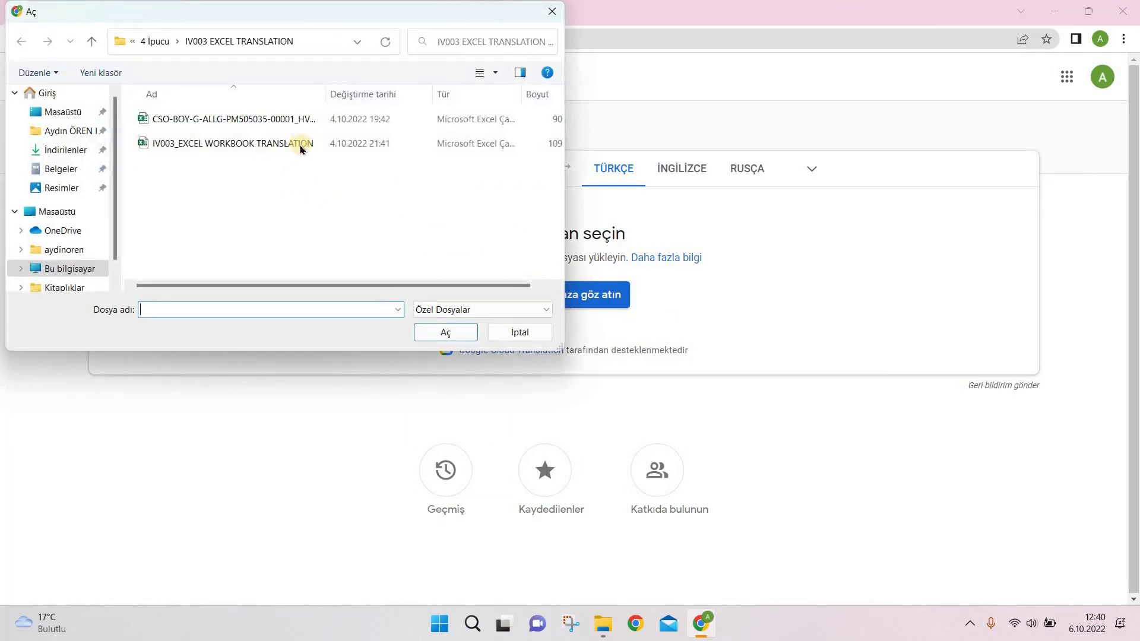
{"action": "left_click", "coordinate": [296, 146]}
{"action": "left_click", "coordinate": [444, 331]}
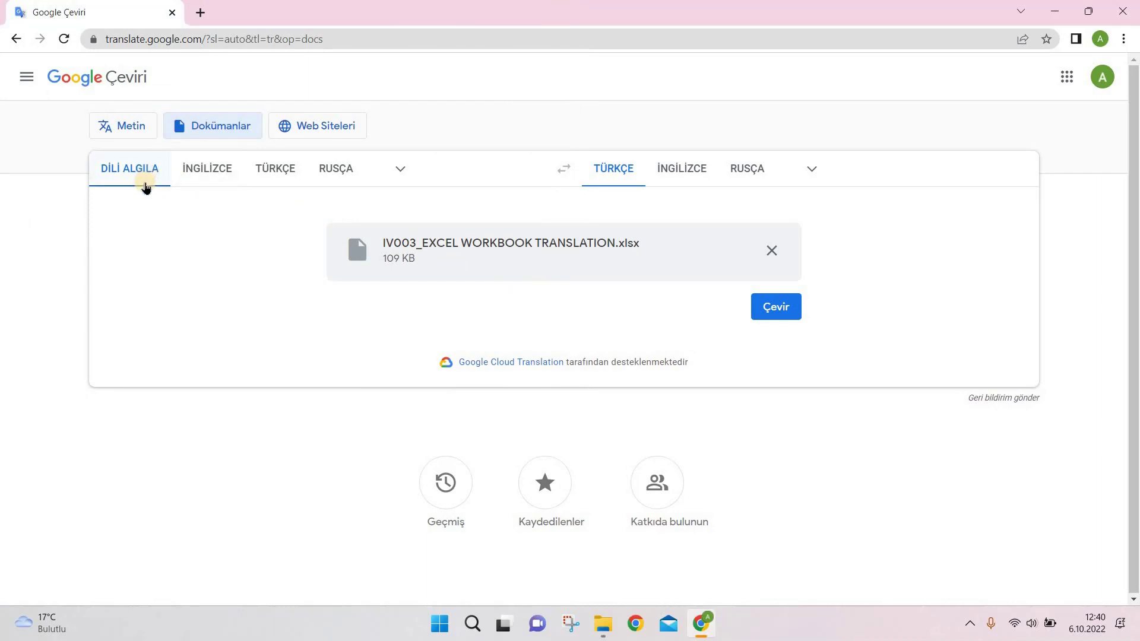
{"action": "left_click", "coordinate": [779, 308]}
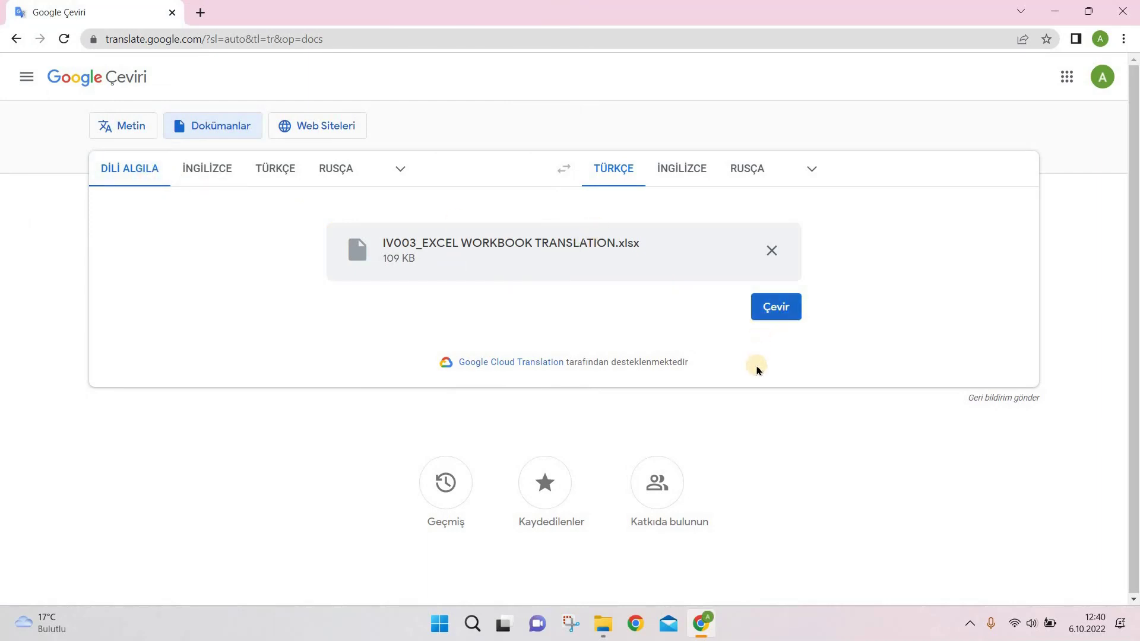
Download the translated workbook, open it in Excel and enable editing.
{"action": "left_click", "coordinate": [764, 314]}
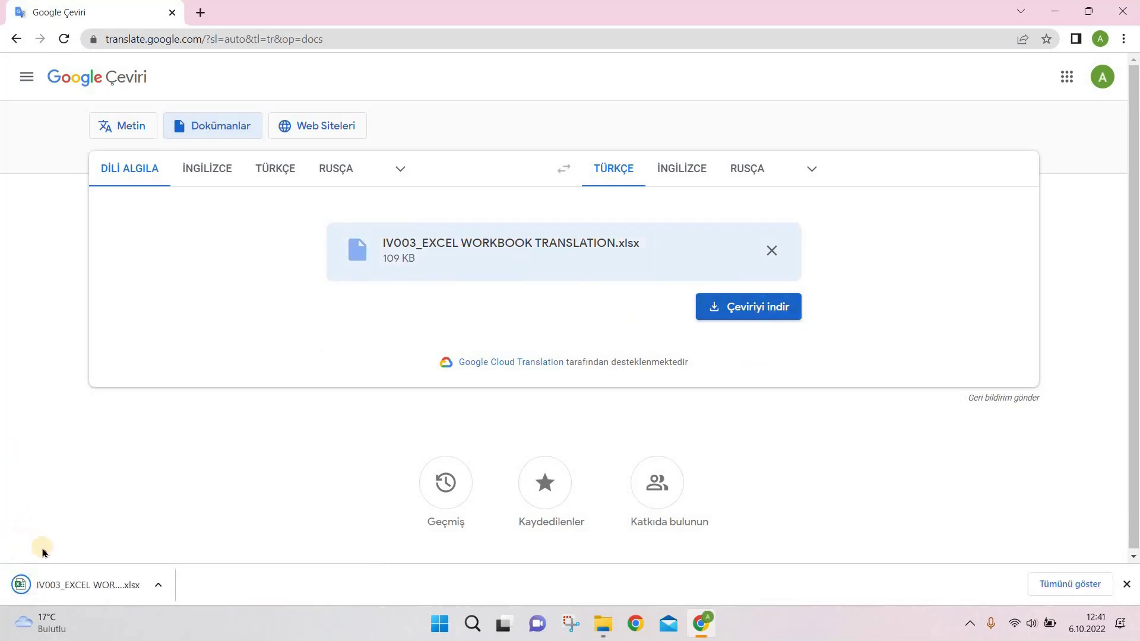
{"action": "left_click", "coordinate": [69, 584]}
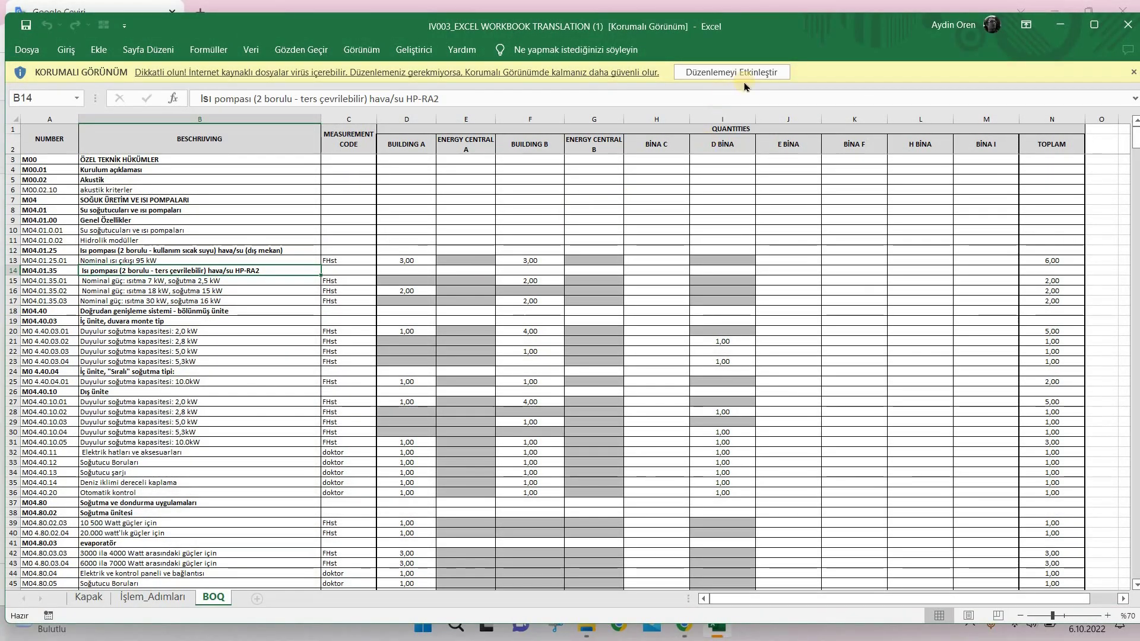
{"action": "left_click", "coordinate": [754, 74]}
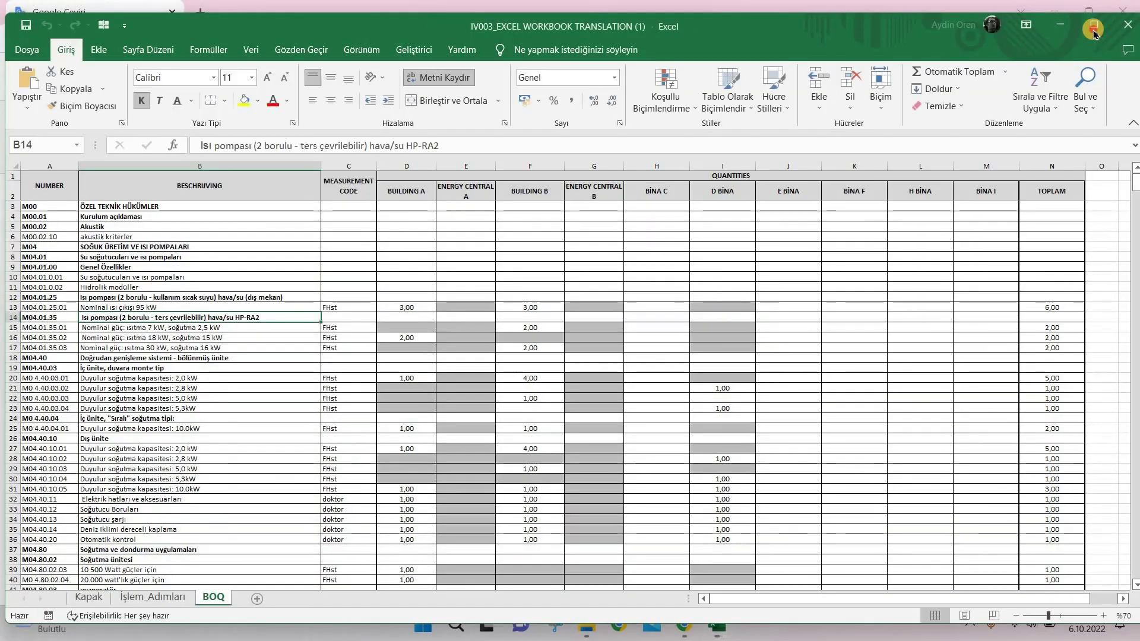
Maximize Excel and review the translated descriptions in column B.
{"action": "left_click", "coordinate": [1094, 30]}
{"action": "left_click", "coordinate": [185, 385]}
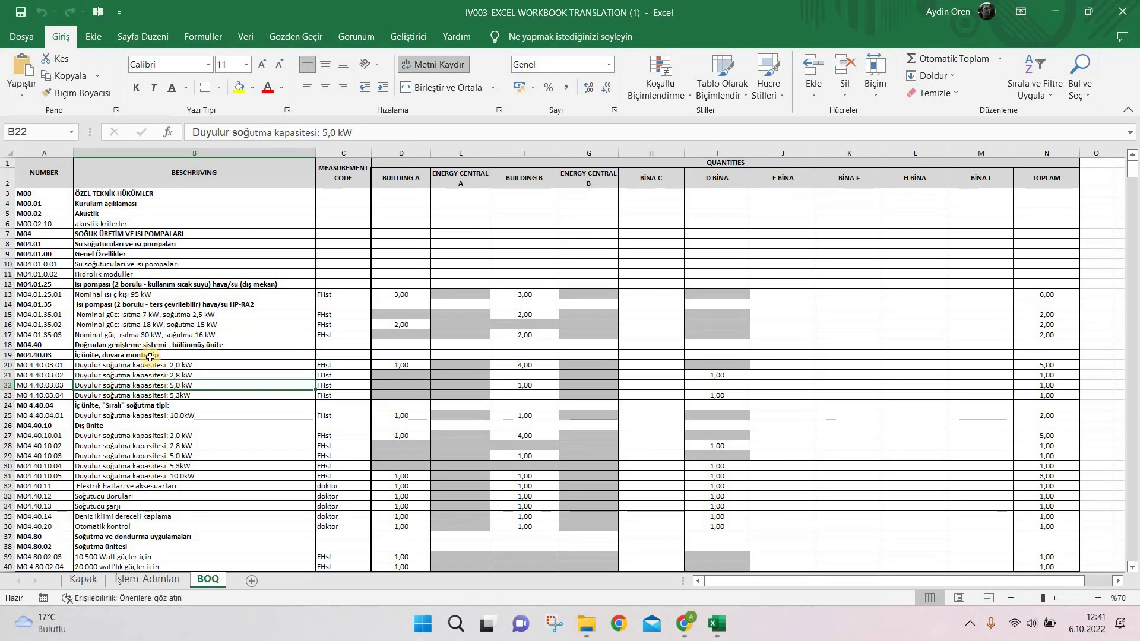
{"action": "scroll", "coordinate": [151, 386], "scroll_direction": "down", "scroll_amount": 2}
{"action": "scroll", "coordinate": [157, 404], "scroll_direction": "down", "scroll_amount": 2}
{"action": "scroll", "coordinate": [161, 411], "scroll_direction": "down", "scroll_amount": 3}
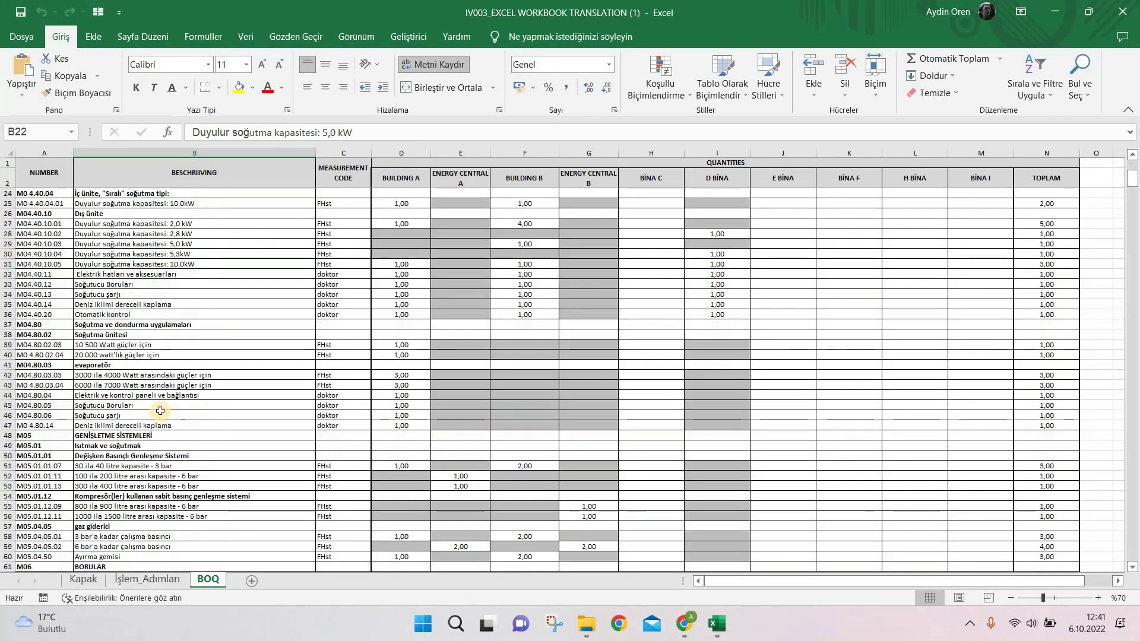
{"action": "scroll", "coordinate": [160, 410], "scroll_direction": "up", "scroll_amount": 3}
{"action": "scroll", "coordinate": [190, 267], "scroll_direction": "up", "scroll_amount": 4}
Rename the B1 header from BESCHRIJVING to TANIMLAR.
{"action": "left_click", "coordinate": [206, 180]}
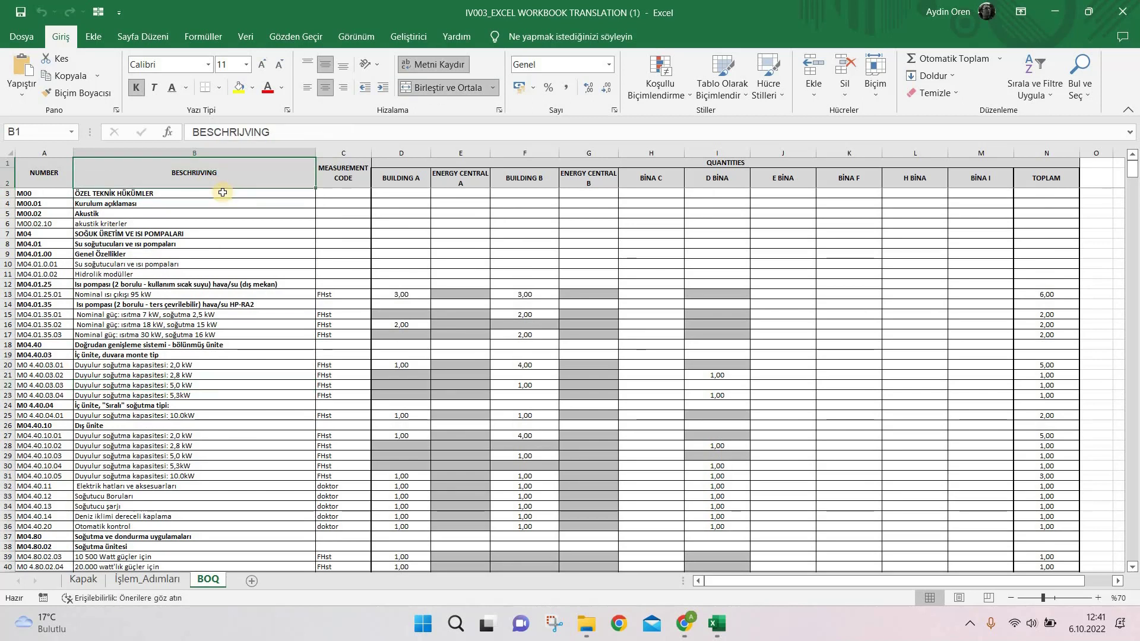
{"action": "type", "text": "TANIMLAR"}
{"action": "key", "text": "ctrl+Return"}
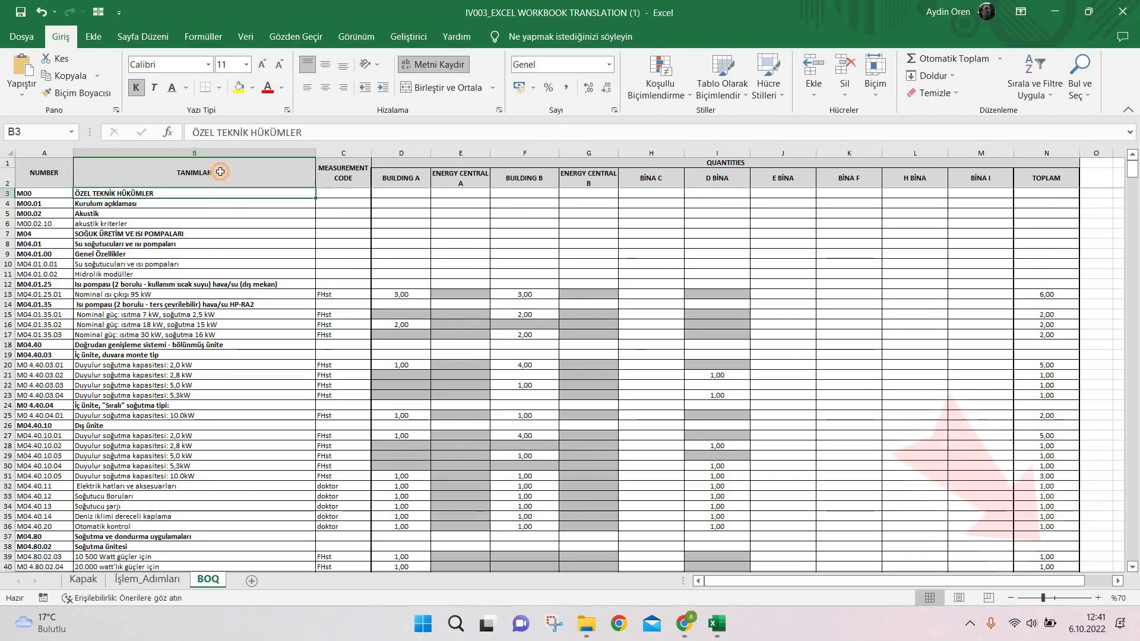